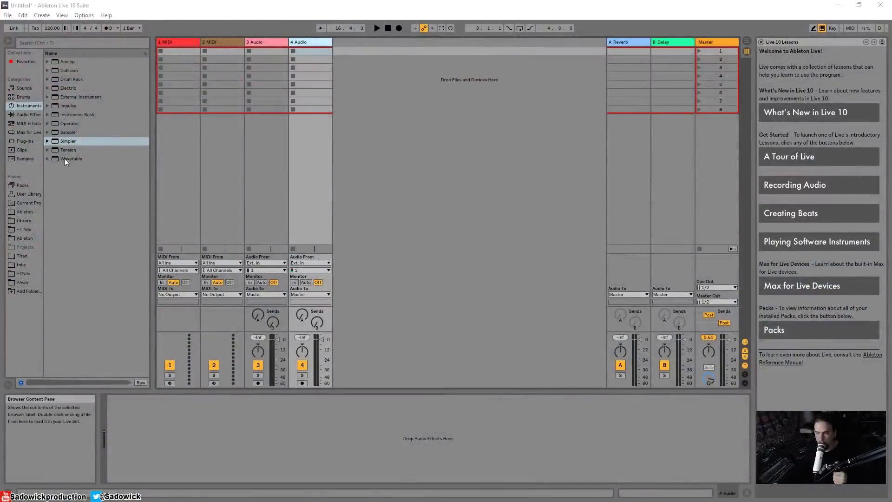
- Add a Simpler on new track 5 and select Acid Meltdown - C3.aif in Samples
left_click(66, 141)
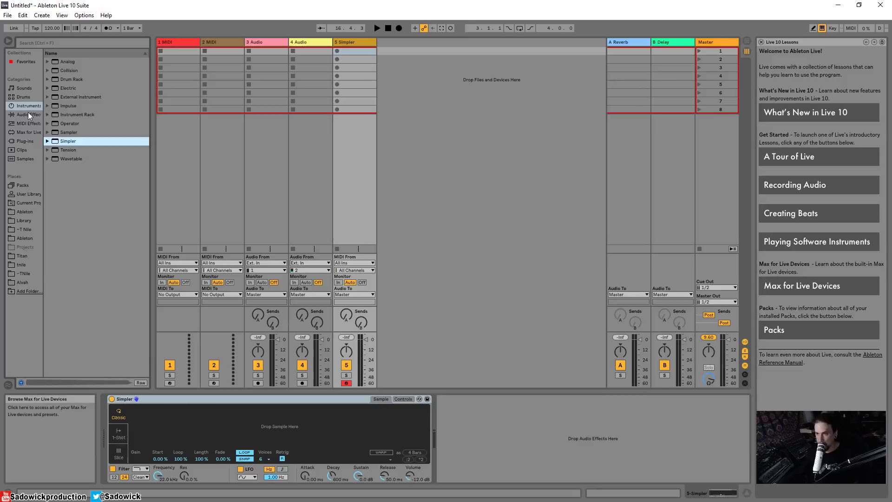
left_click(25, 158)
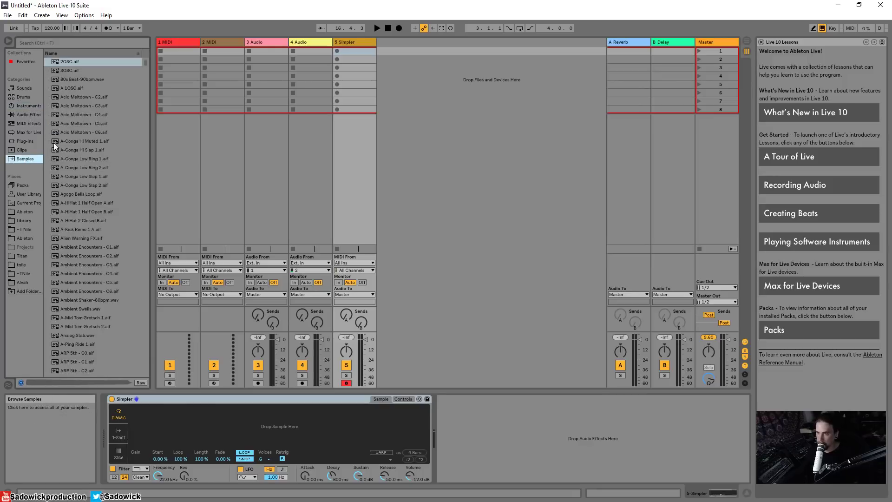
left_click(79, 97)
left_click(79, 106)
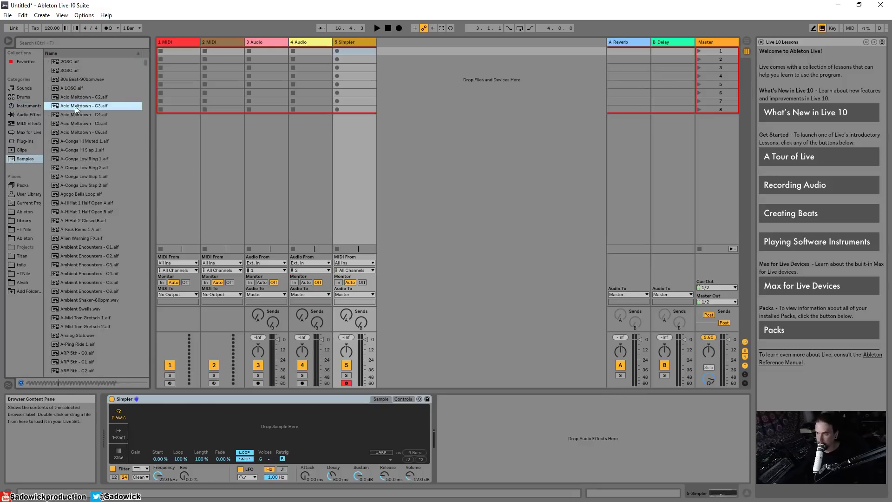
- Load Acid Meltdown - C3.aif into Simpler, play it twice, and lower the filter cutoff to 3.22 kHz
left_click_drag(210, 443, 229, 412)
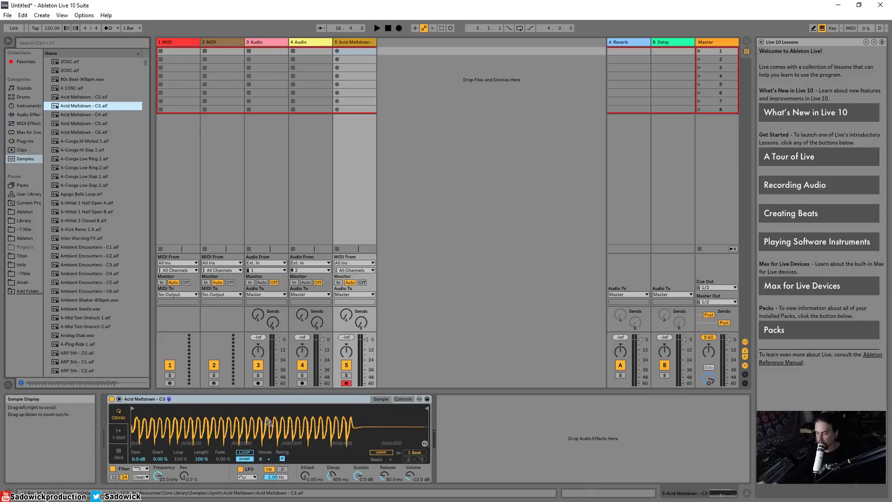
key("a")
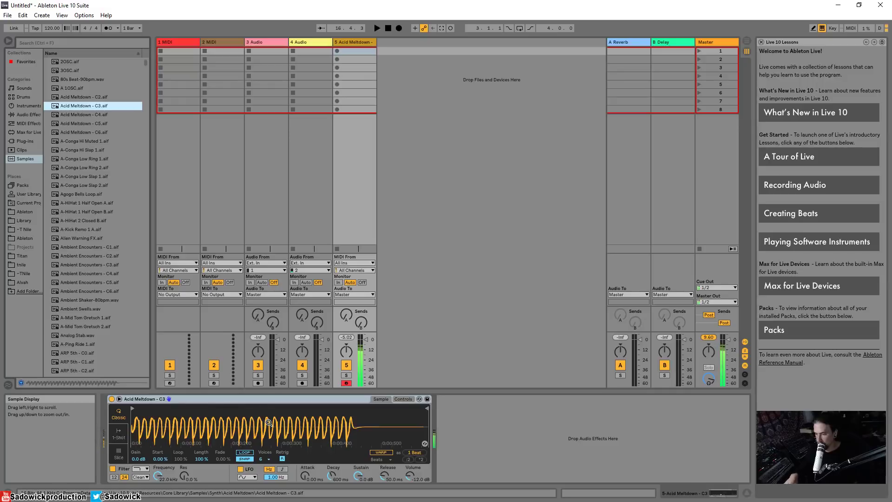
key("a")
key("a")
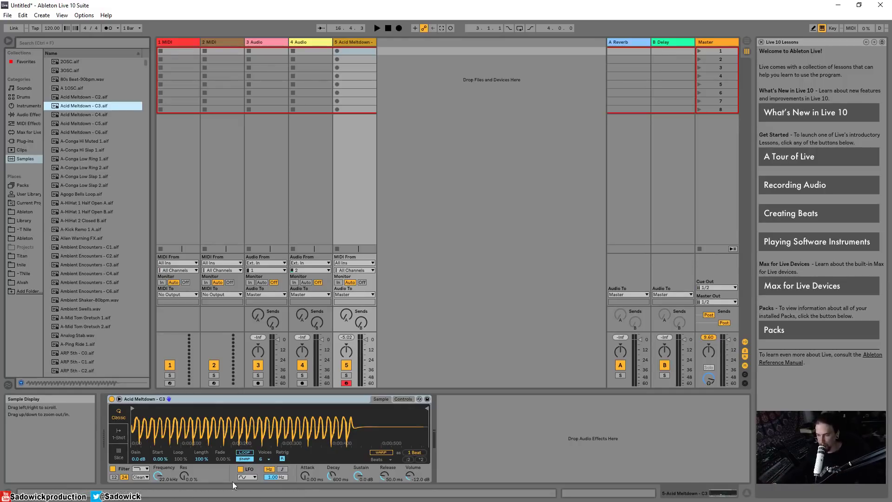
mouse_move(160, 479)
left_mouse_down()
mouse_move(160, 497)
mouse_move(160, 469)
left_mouse_up()
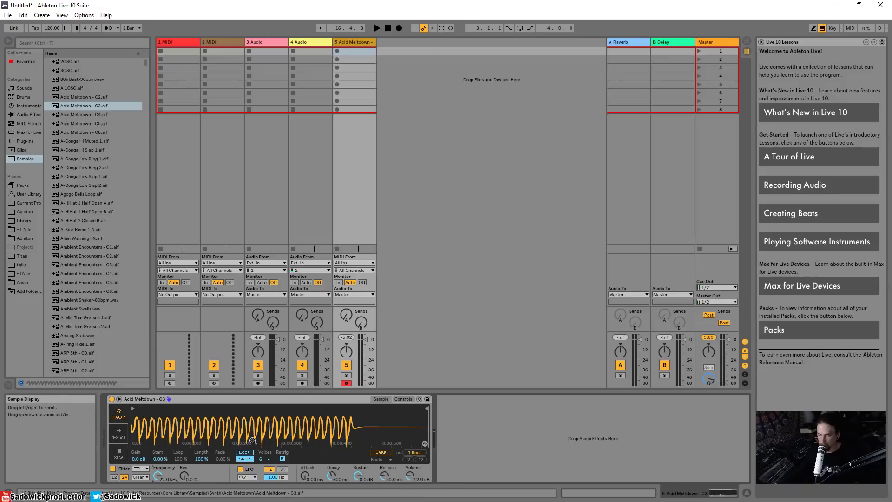
left_click(124, 436)
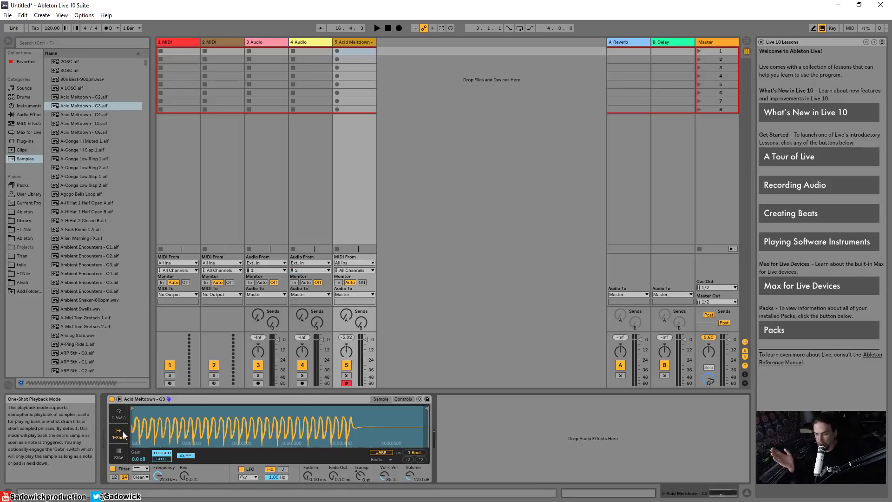
key("a")
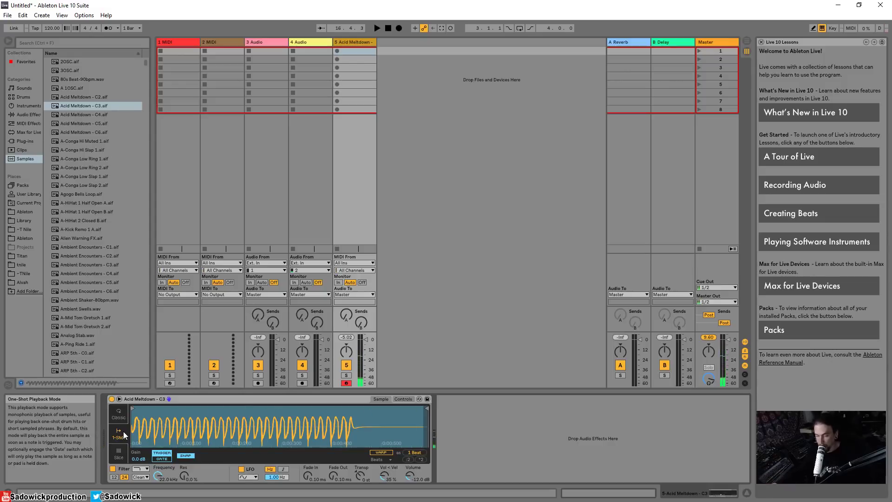
left_click(118, 454)
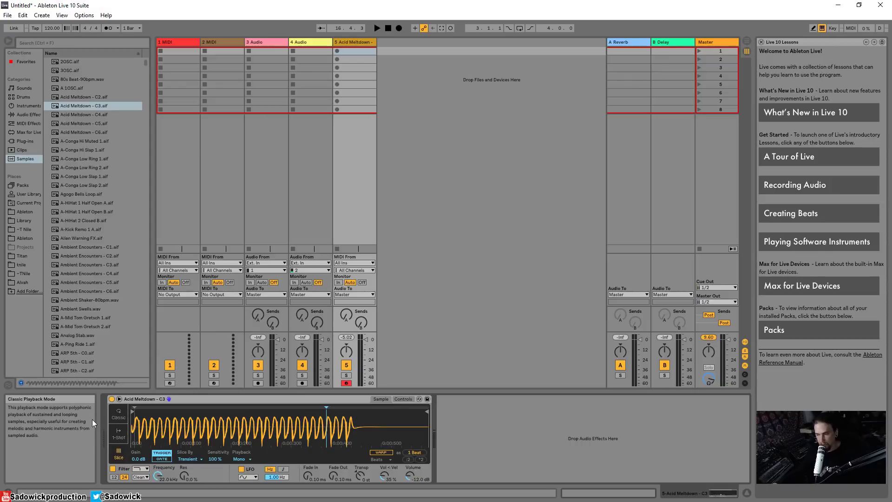
left_click(118, 413)
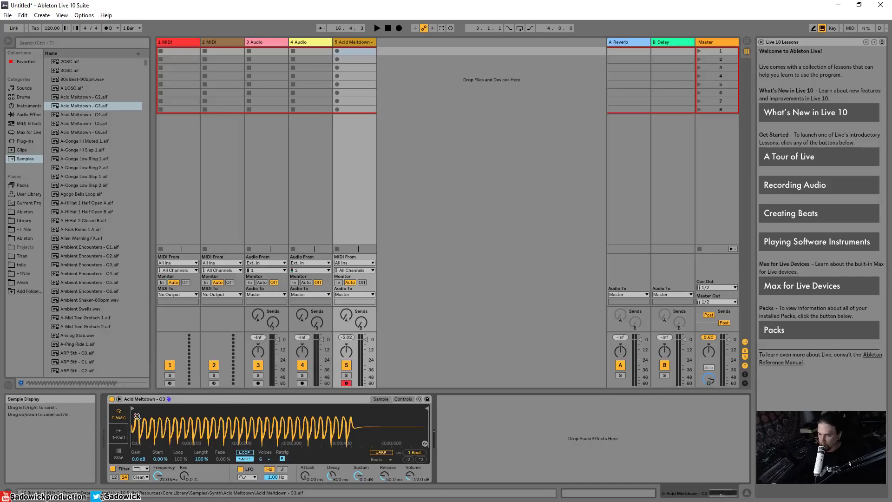
- Nudge the sample start slightly later and turn on Simpler's loop
mouse_move(134, 409)
left_mouse_down()
mouse_move(349, 413)
mouse_move(107, 414)
left_mouse_up()
left_click(247, 453)
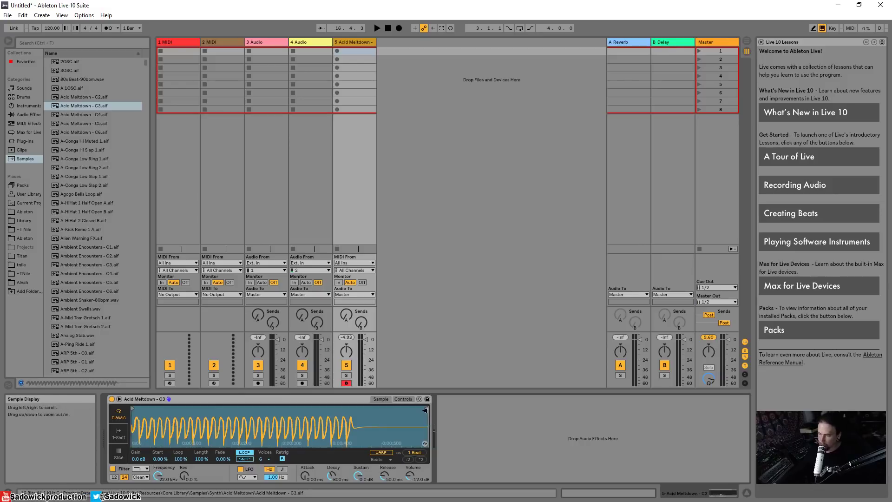
- Pull the sample start and end inward, zoom in, and fit the loop around one waveform cycle
left_click_drag(424, 411, 215, 416)
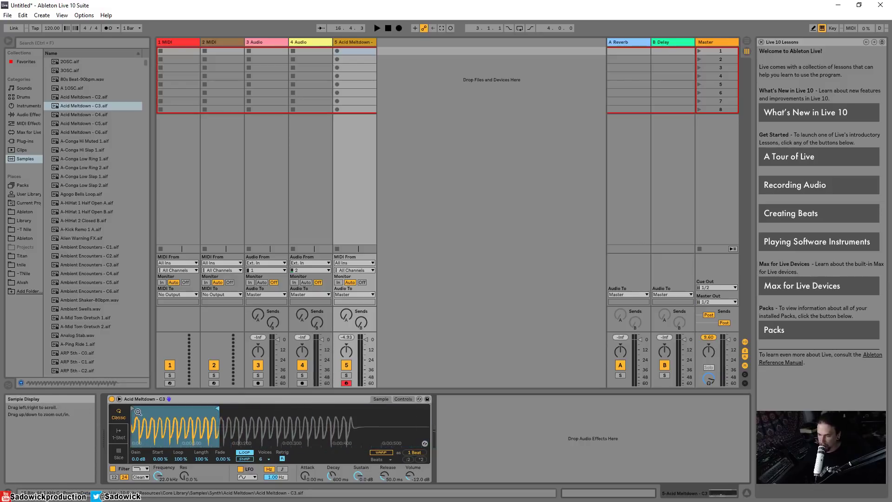
mouse_move(135, 409)
left_mouse_down()
mouse_move(191, 412)
mouse_move(196, 432)
left_mouse_up()
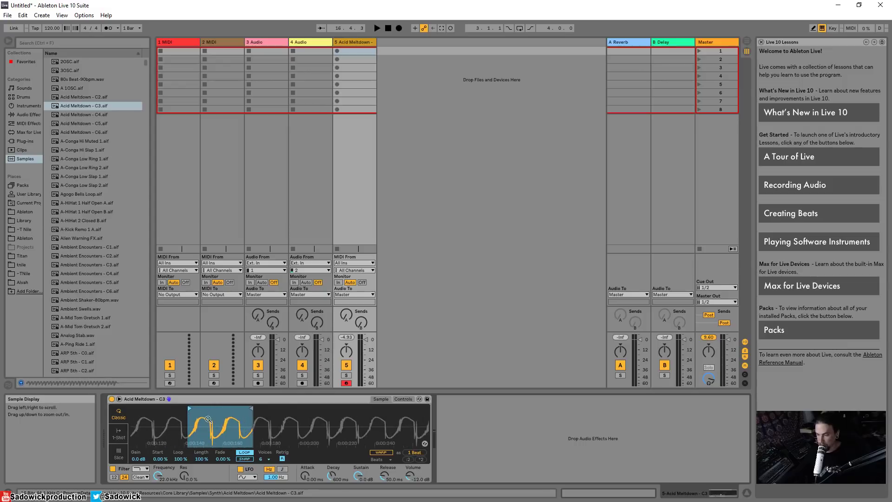
mouse_move(208, 419)
left_mouse_down()
mouse_move(177, 410)
mouse_move(185, 412)
mouse_move(145, 417)
left_mouse_up()
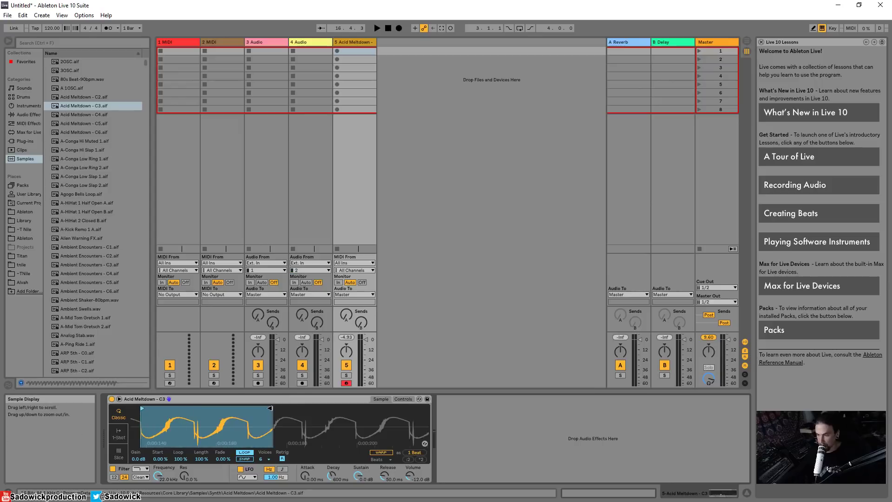
mouse_move(271, 408)
left_mouse_down()
mouse_move(192, 409)
mouse_move(188, 437)
left_mouse_up()
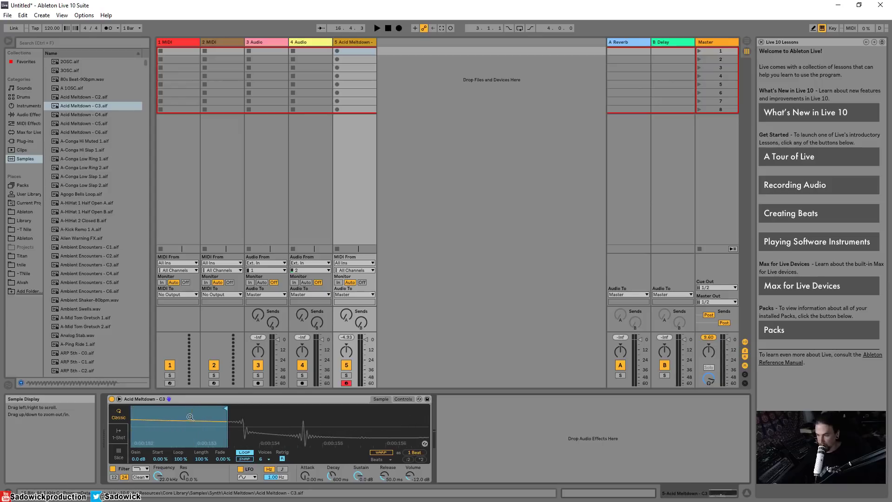
left_click_drag(225, 408, 270, 421)
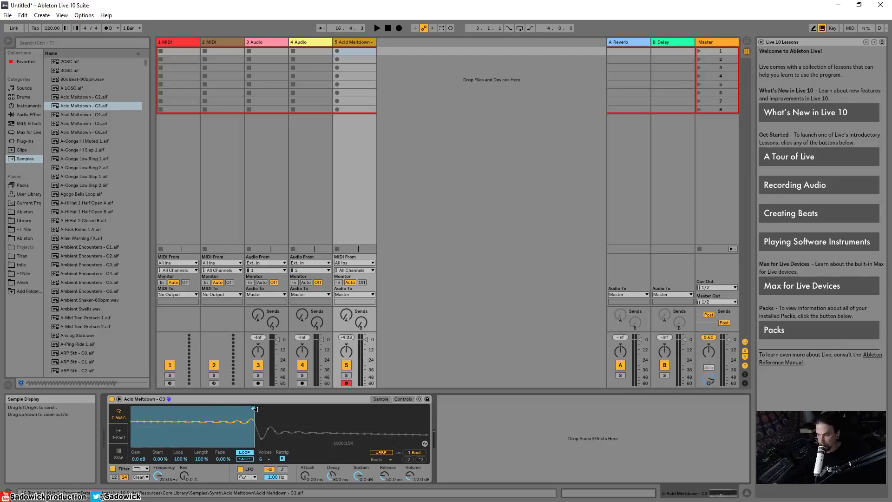
mouse_move(255, 409)
left_mouse_down()
mouse_move(338, 408)
mouse_move(268, 412)
mouse_move(268, 419)
mouse_move(241, 409)
left_mouse_up()
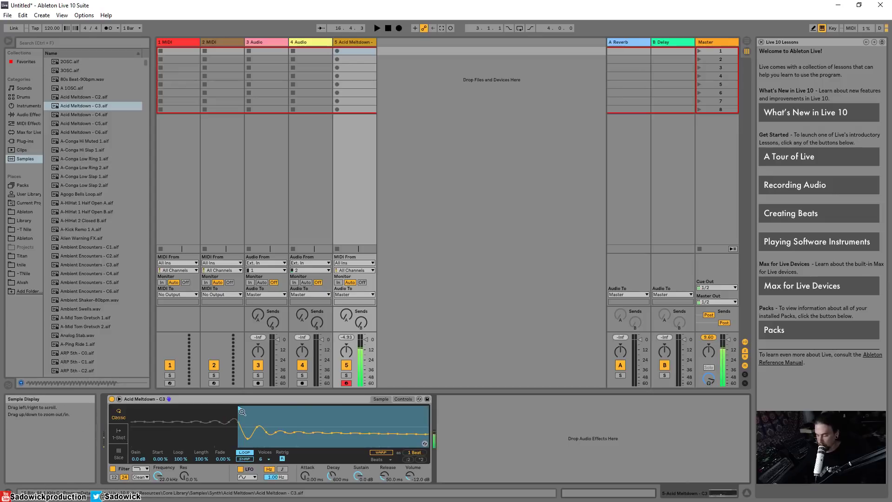
left_click_drag(239, 424, 264, 423)
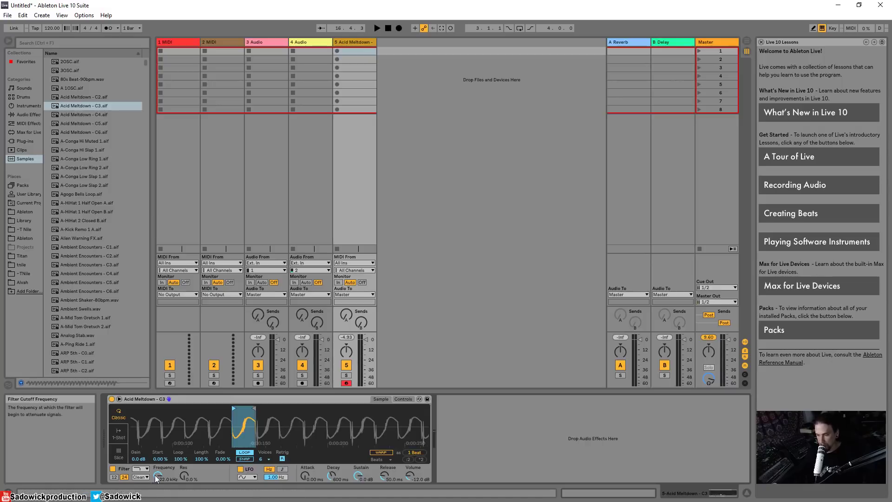
- Lower Simpler's filter cutoff to 15.2 kHz and set the amp sustain to -16 dB
mouse_move(158, 476)
left_mouse_down()
mouse_move(158, 483)
mouse_move(158, 458)
left_mouse_up()
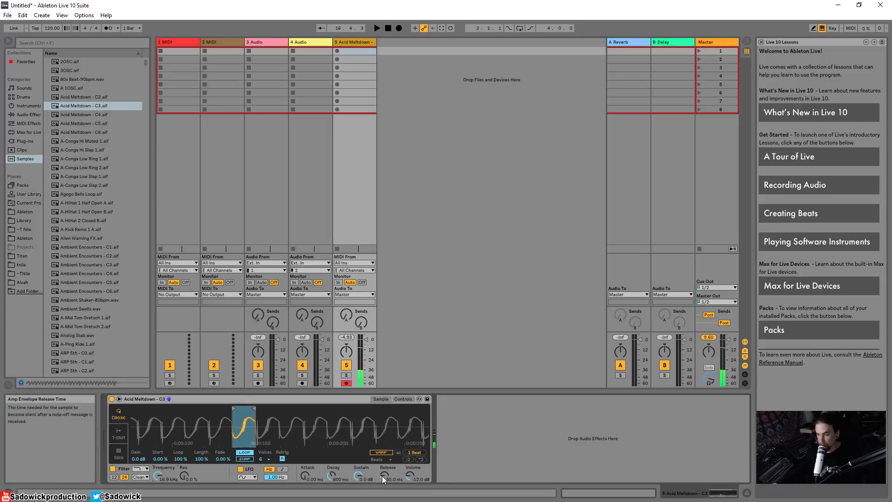
left_click_drag(359, 475, 359, 488)
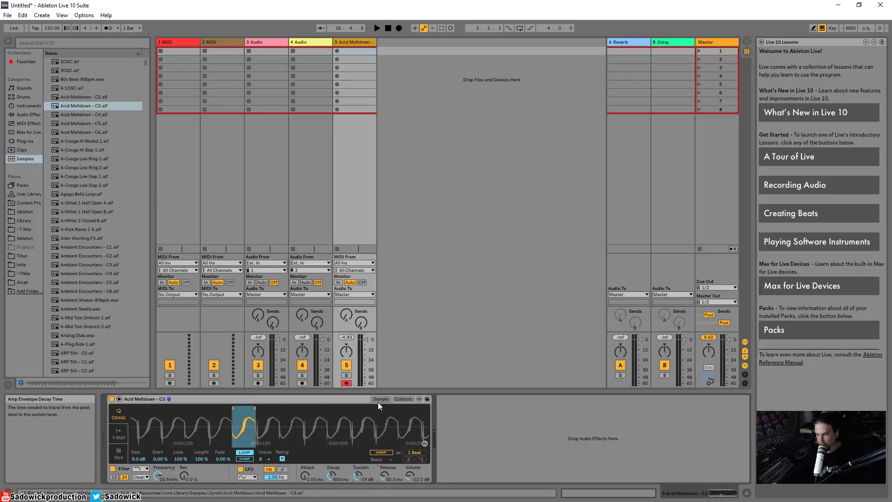
left_click(403, 398)
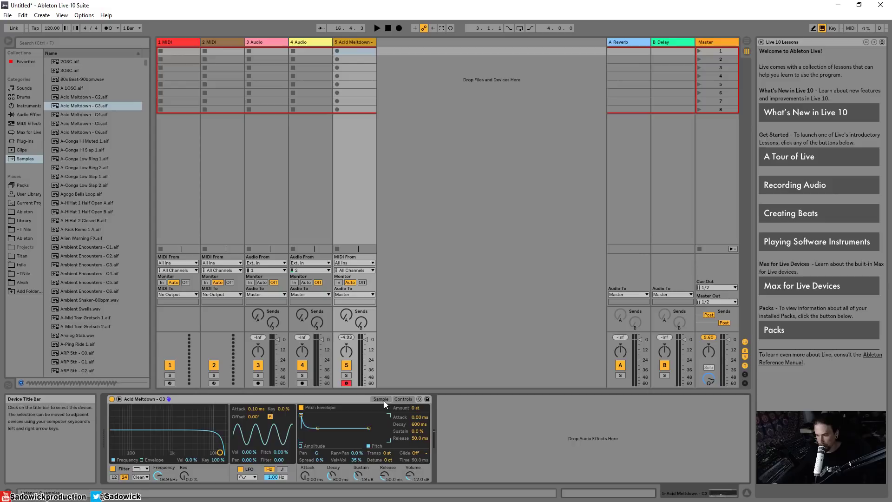
left_click(382, 399)
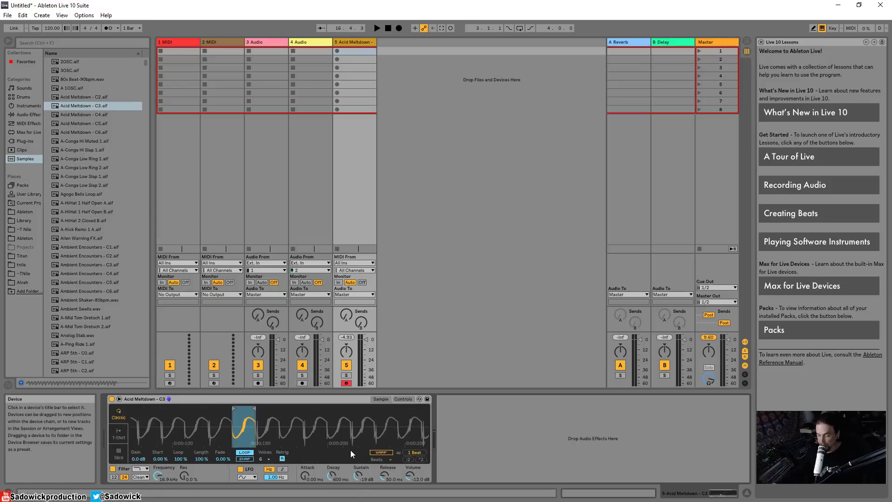
left_click_drag(359, 473, 359, 469)
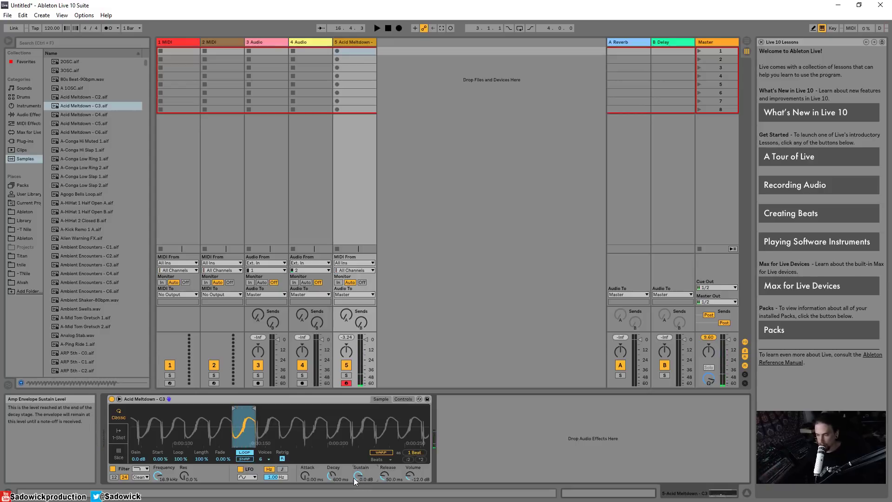
- Crop the sample to the marked cycle and play the cropped result
right_click(240, 424)
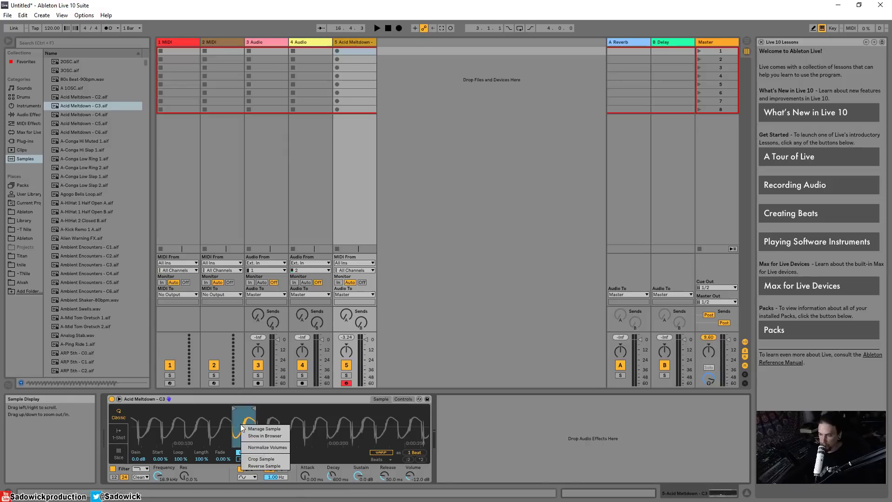
left_click(261, 460)
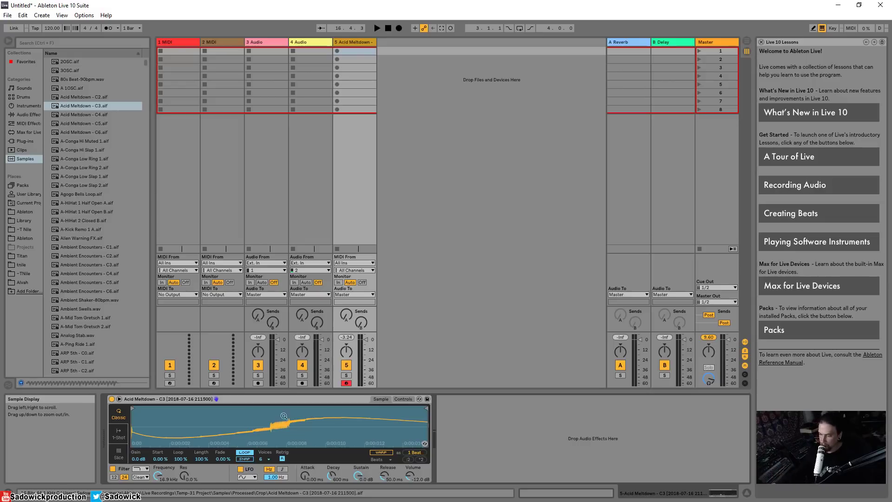
key("a")
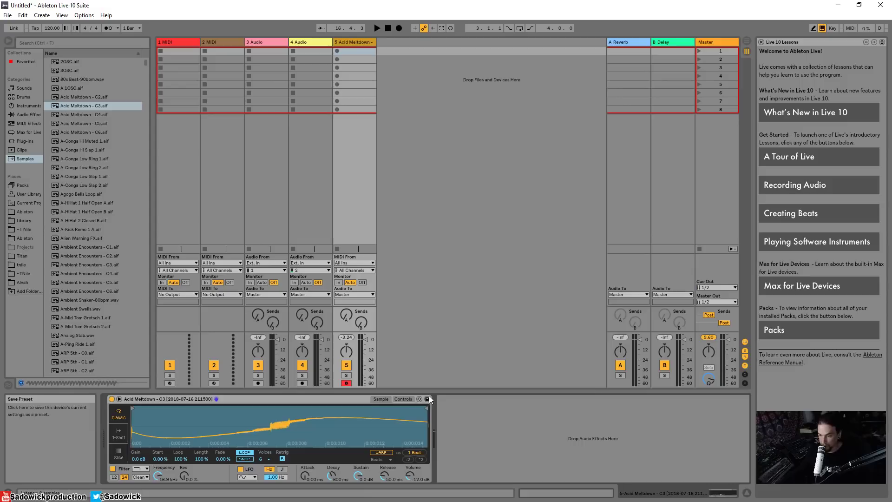
- Cut the Simpler off track 5, leaving an empty MIDI track
right_click(163, 399)
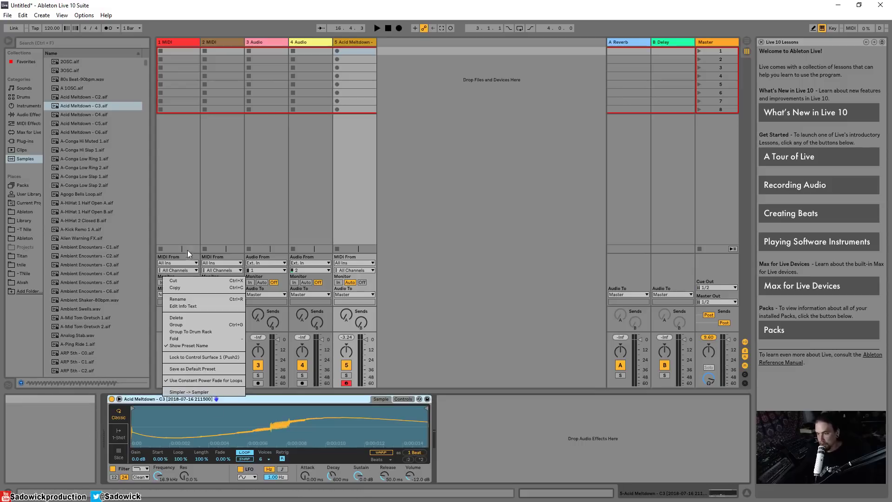
left_click(188, 281)
left_click_drag(79, 106, 353, 44)
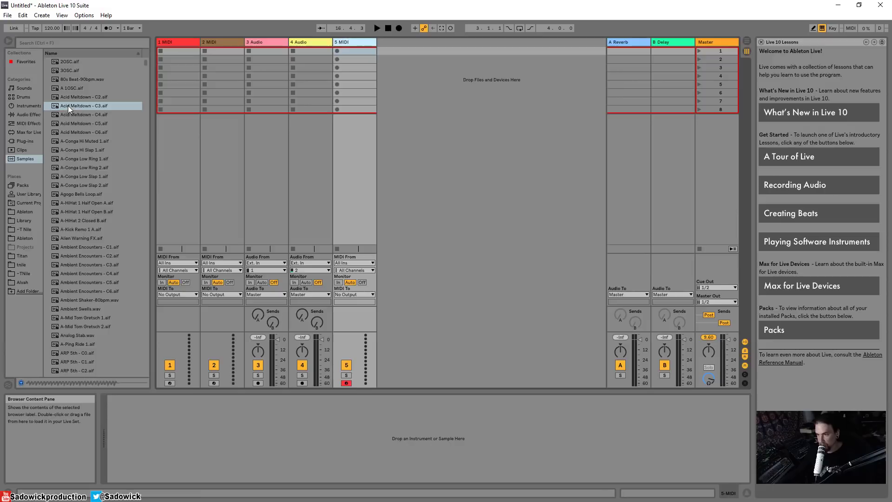
- Audition browser samples, including Acid Meltdown - C5 and Ambient Encounters, settling on Ambient Encounters - C3
left_click(78, 150)
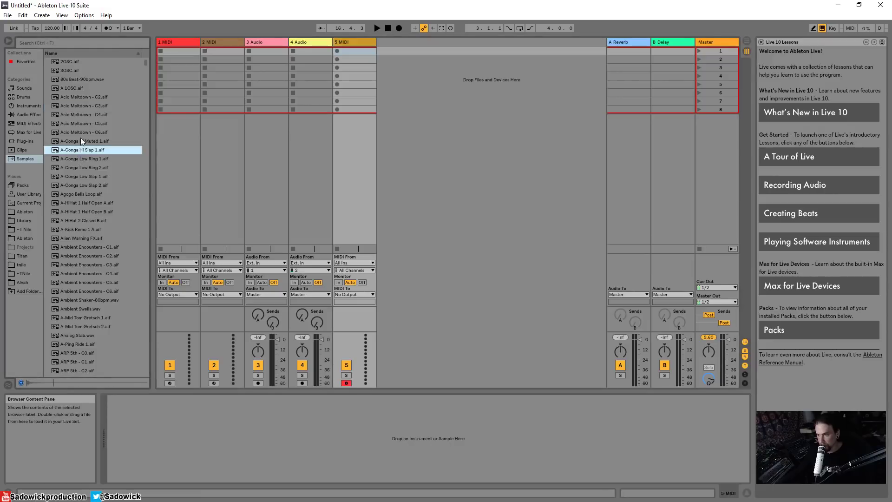
left_click(80, 140)
left_click(82, 133)
left_click(82, 124)
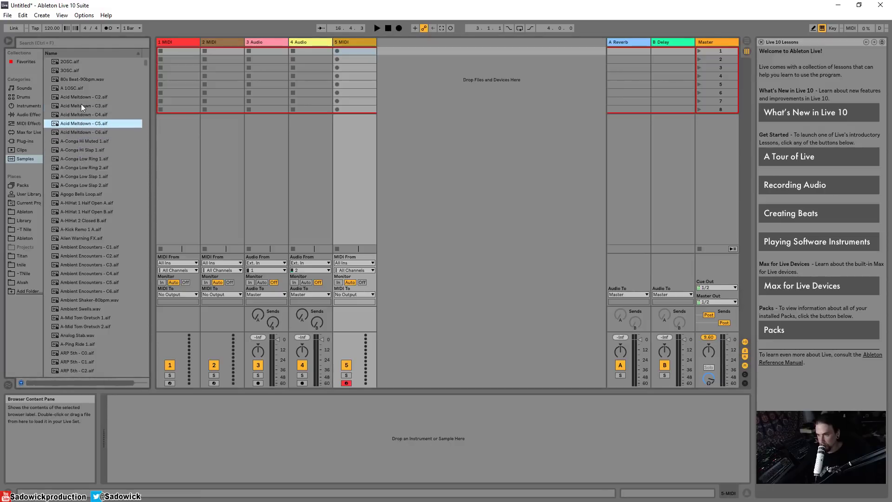
left_click(87, 239)
left_click(84, 247)
left_click(81, 238)
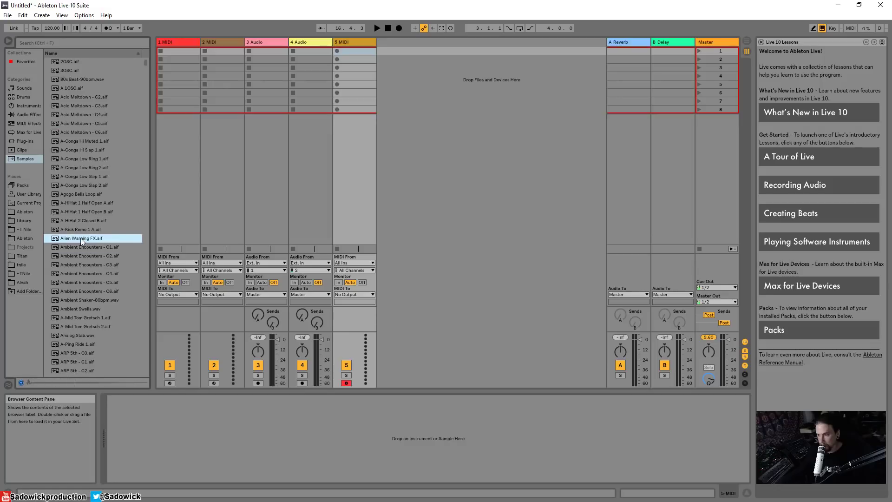
left_click(83, 229)
left_click(89, 267)
left_click(90, 273)
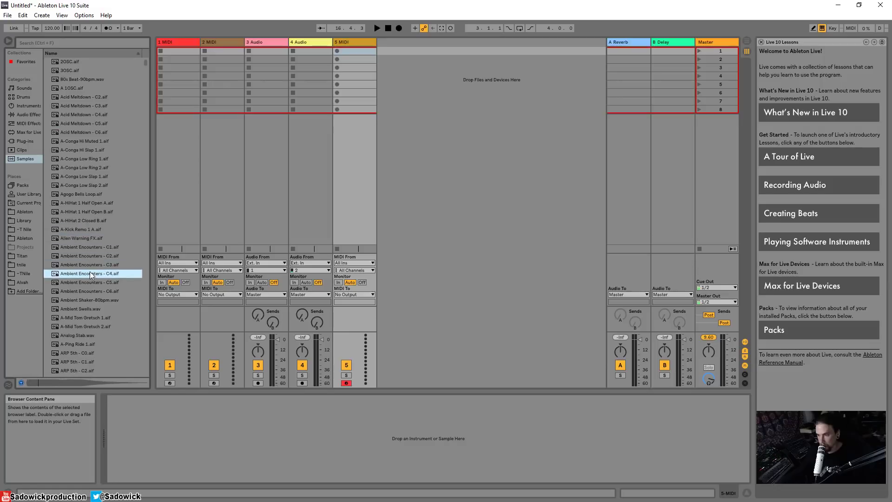
left_click(91, 265)
- Load Ambient Encounters - C3 into a Simpler on track 5 and play it
left_click_drag(85, 263, 199, 425)
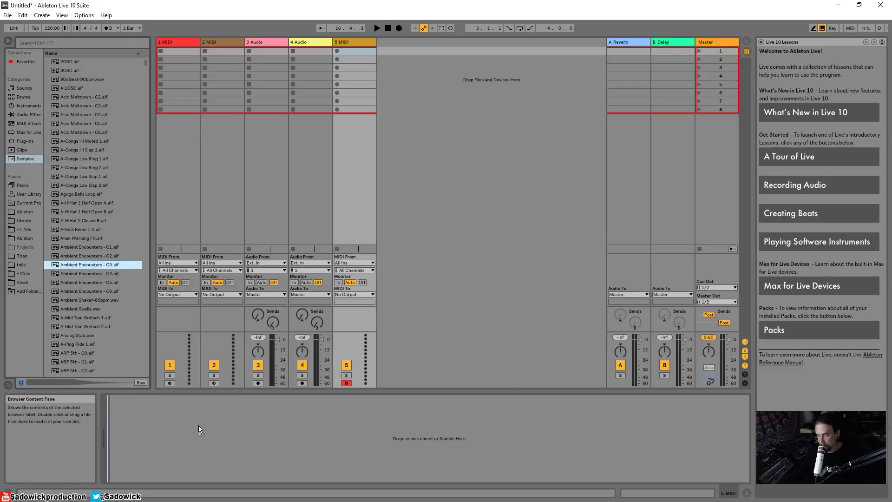
left_click_drag(199, 425, 199, 425)
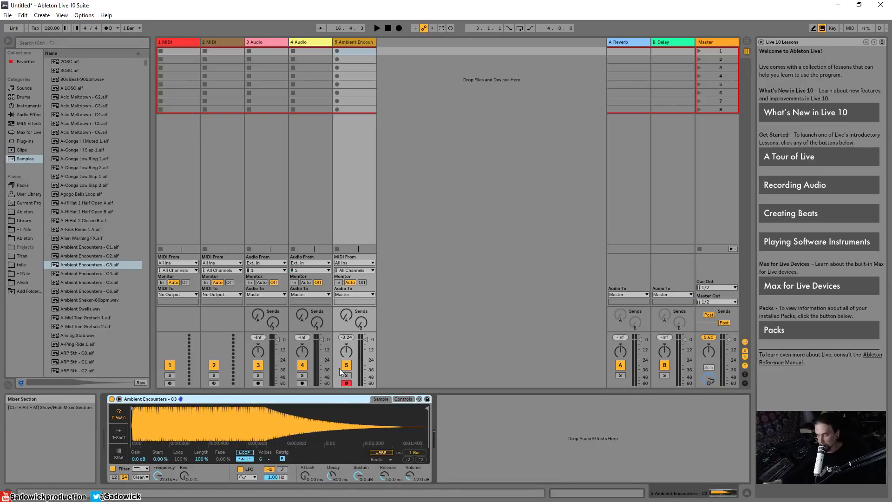
key("a")
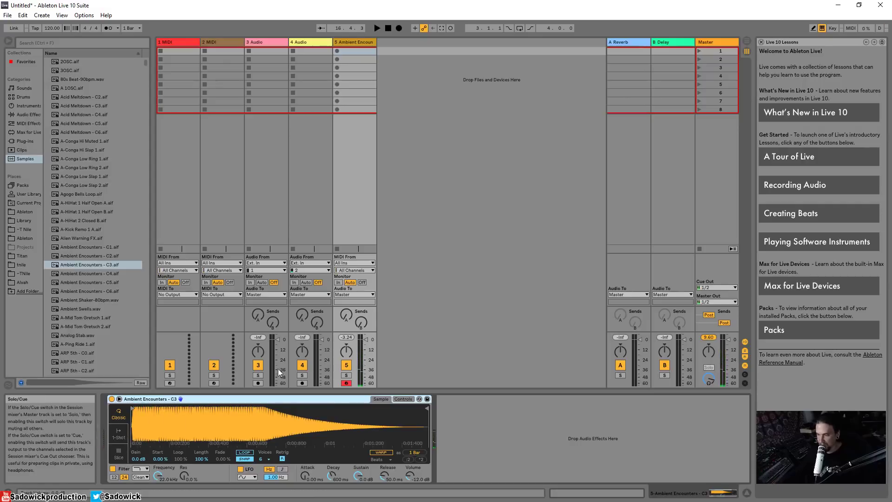
- Convert the Simpler to a Sampler and check its pitch and oscillator settings
right_click(163, 399)
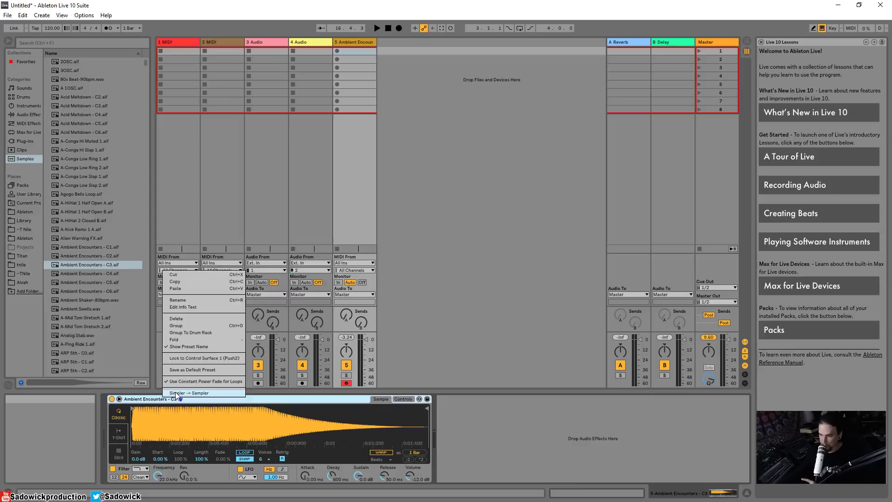
left_click(175, 393)
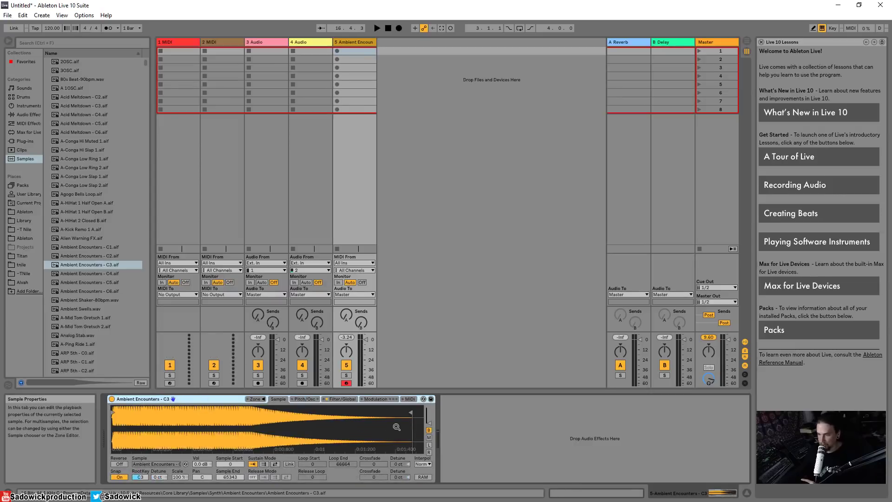
left_click(301, 398)
left_click(278, 399)
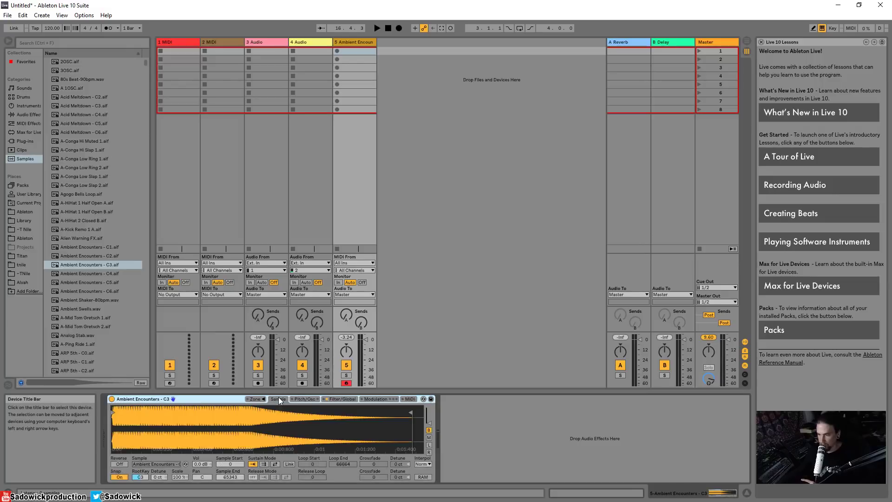
- Browse the Sampler's filter, modulation and MIDI tabs and toggle the Zone editor
left_click(342, 399)
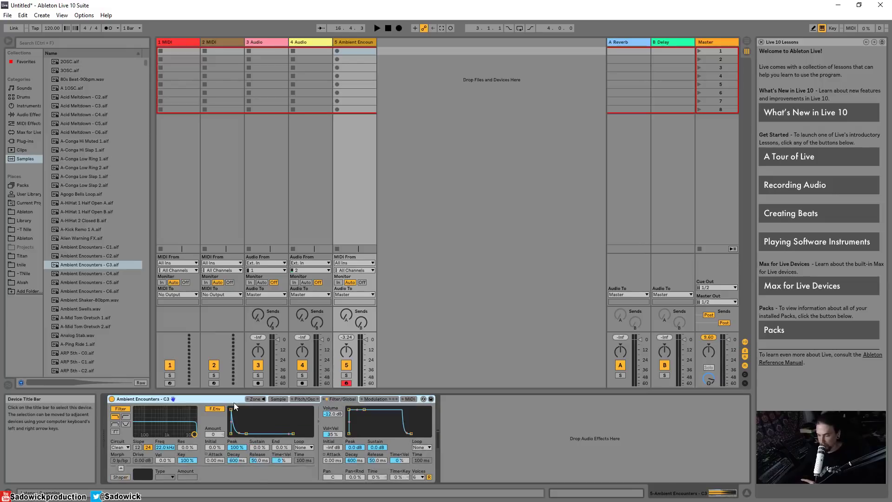
left_click(372, 398)
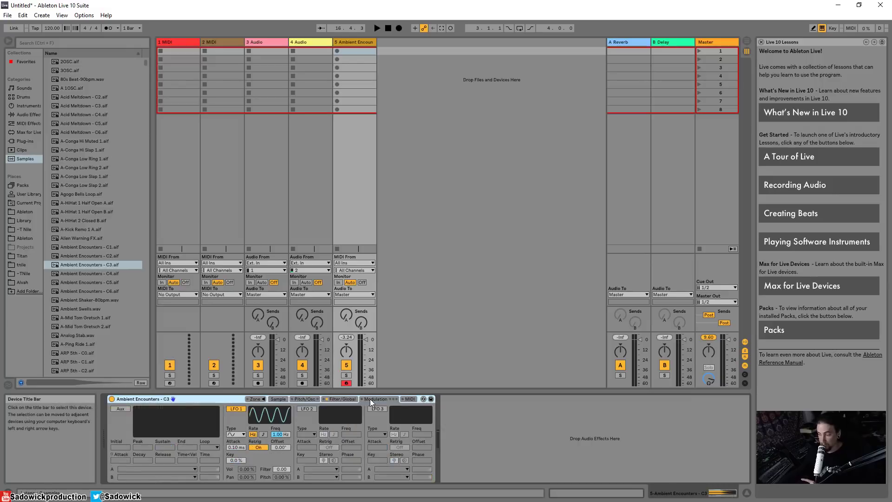
left_click(409, 398)
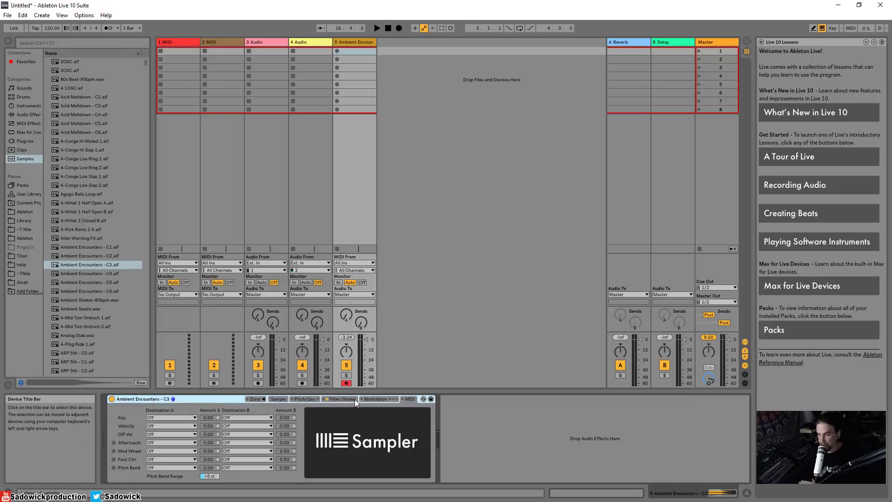
left_click(251, 399)
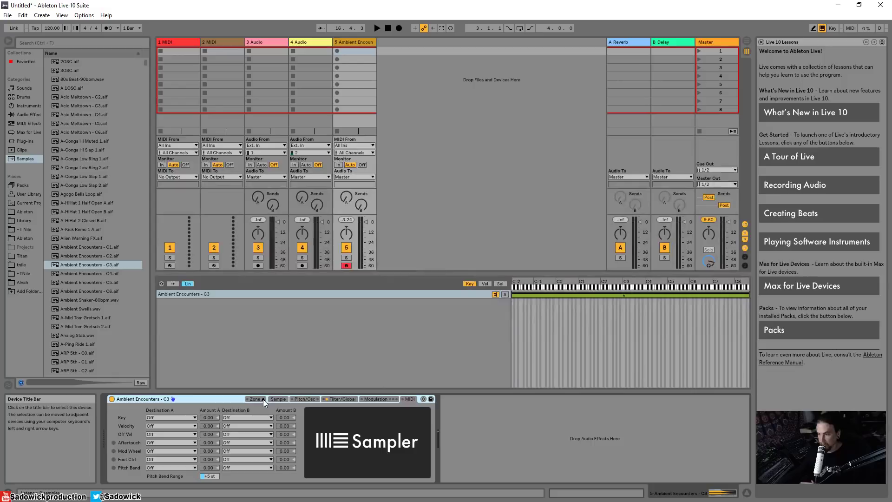
left_click(257, 398)
left_click(279, 399)
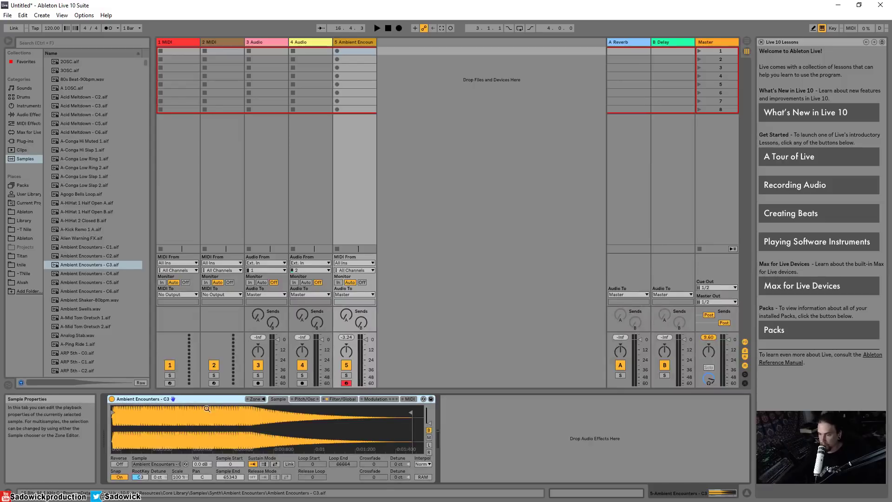
- Cut the Sampler from track 5, then preview samples and pick ARP Poly Lead - F#1
right_click(199, 397)
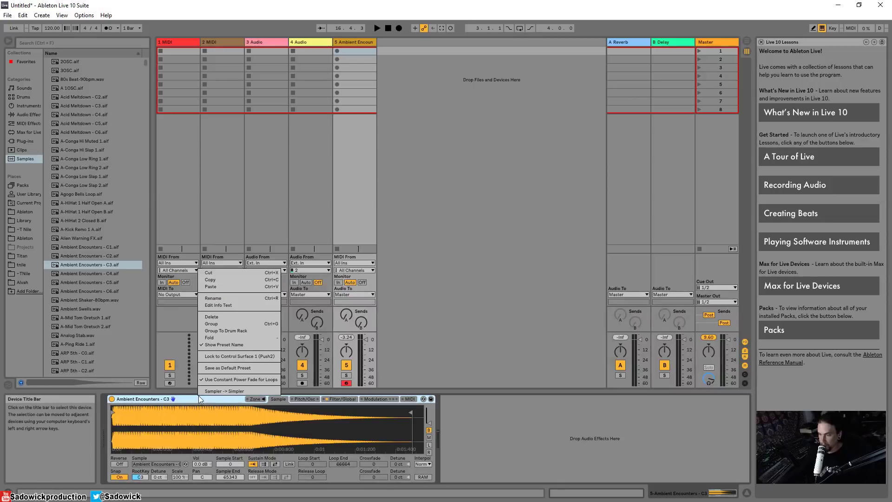
left_click(214, 272)
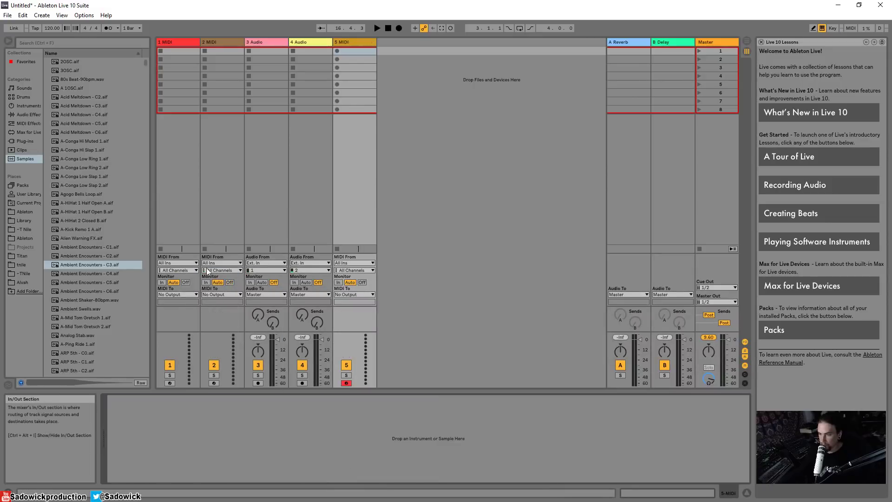
left_click(72, 229)
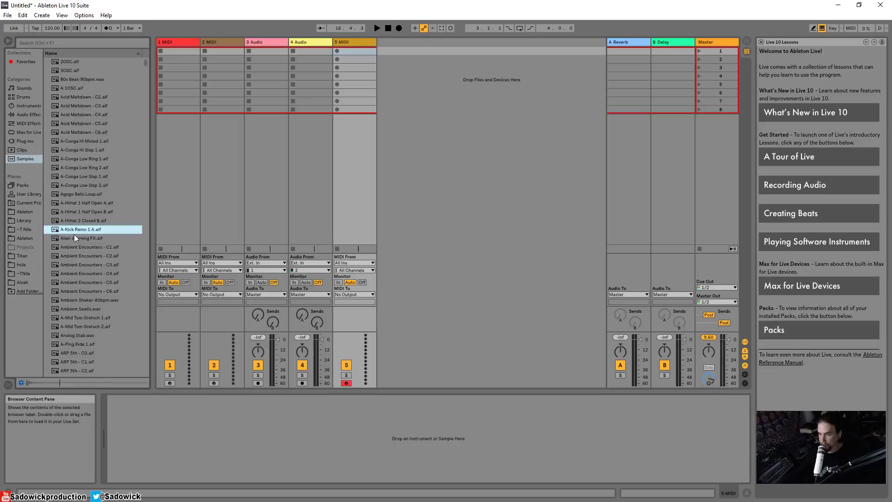
scroll(88, 290, "down", 6)
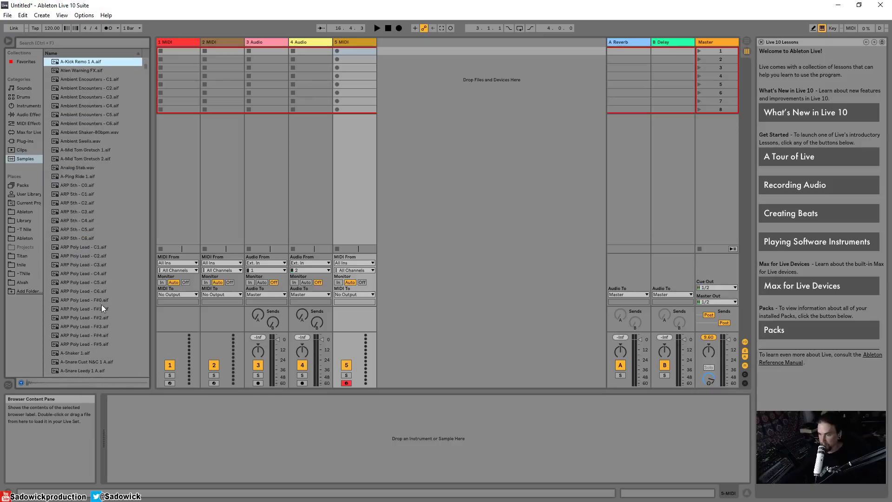
left_click(96, 300)
left_click(82, 308)
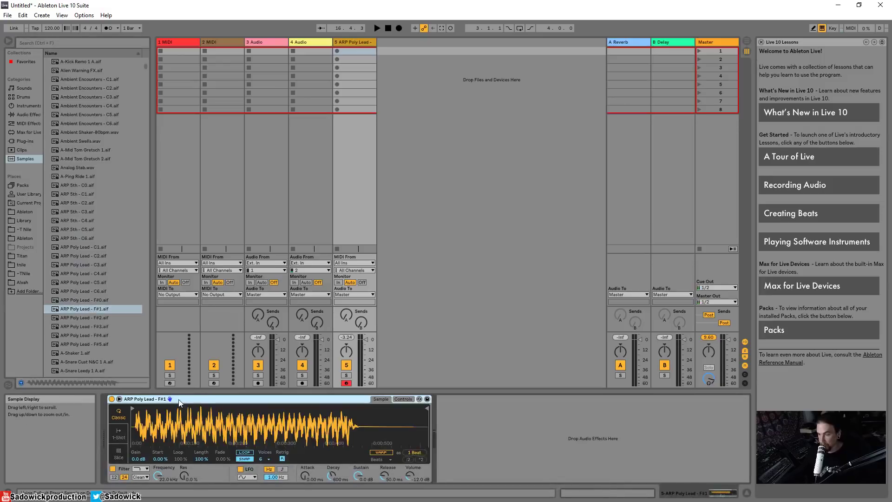
- Convert the Simpler to a Sampler, turn Snap off, and move Sample Start to the waveform onset at 469
right_click(196, 399)
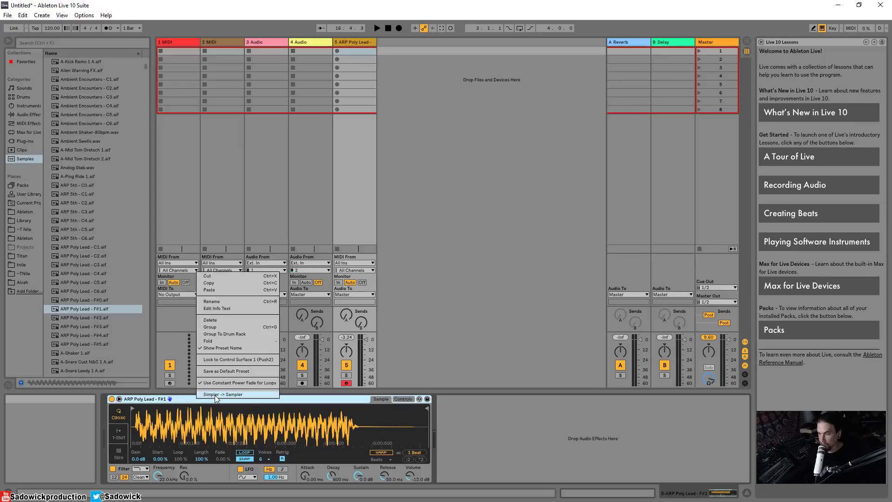
left_click(215, 395)
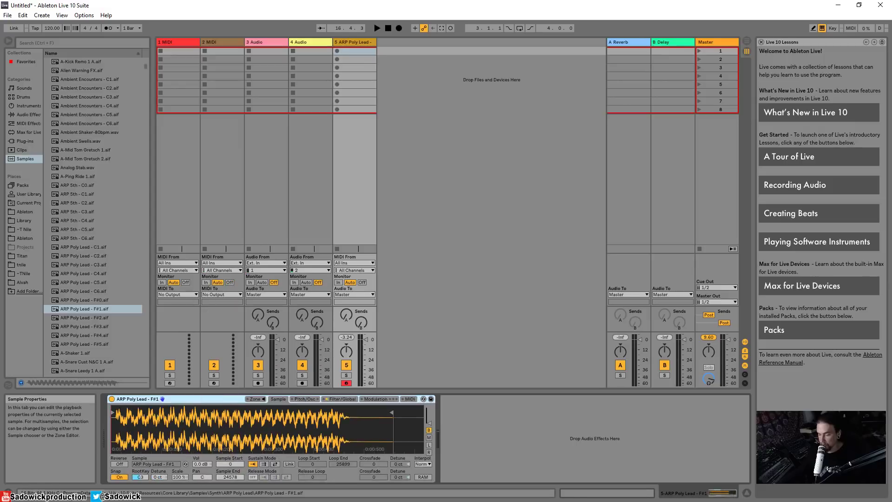
left_click_drag(115, 421, 116, 448)
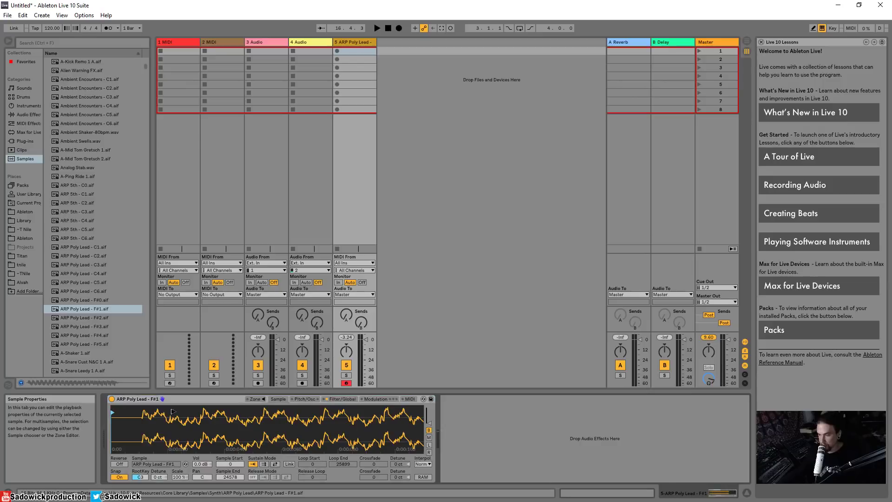
mouse_move(172, 412)
left_mouse_down()
mouse_move(184, 413)
mouse_move(114, 413)
mouse_move(128, 417)
left_mouse_up()
left_click(120, 478)
left_click_drag(130, 412, 141, 417)
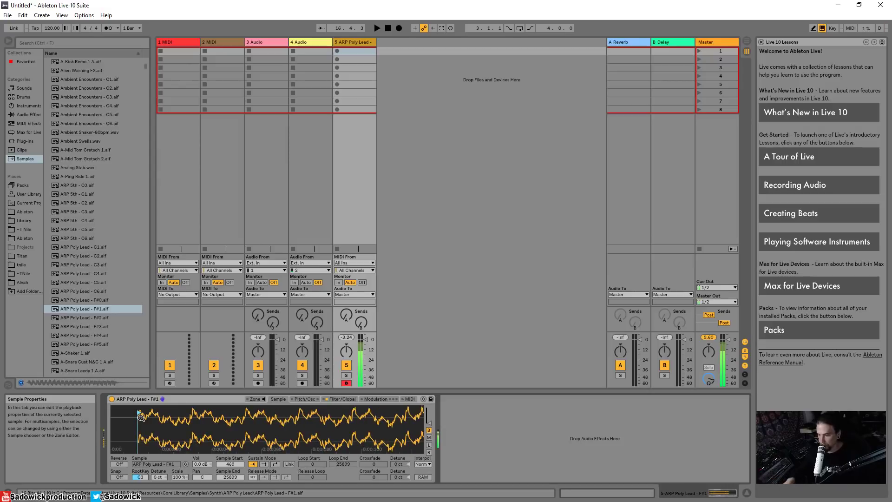
mouse_move(141, 418)
left_mouse_down()
mouse_move(141, 409)
mouse_move(141, 437)
left_mouse_up()
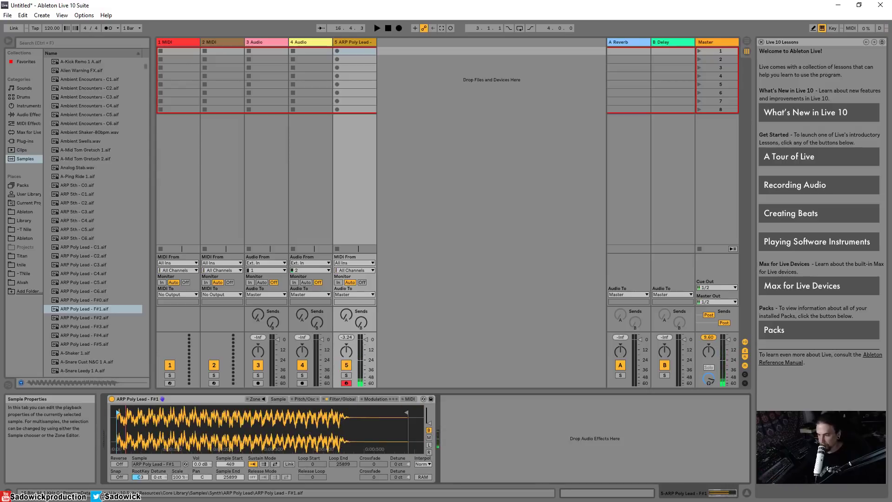
- Trim Sample End to 22570 and lower the root key from C3 to F#2
left_click_drag(406, 413, 368, 411)
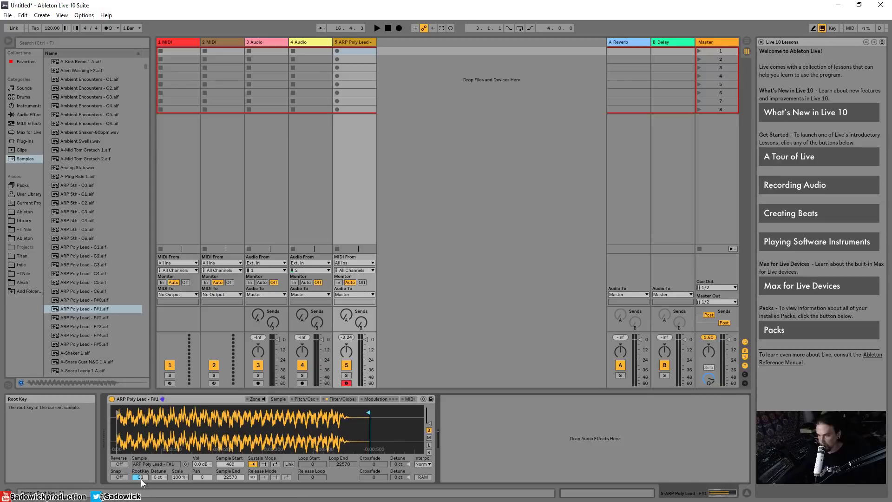
left_click_drag(142, 479, 141, 483)
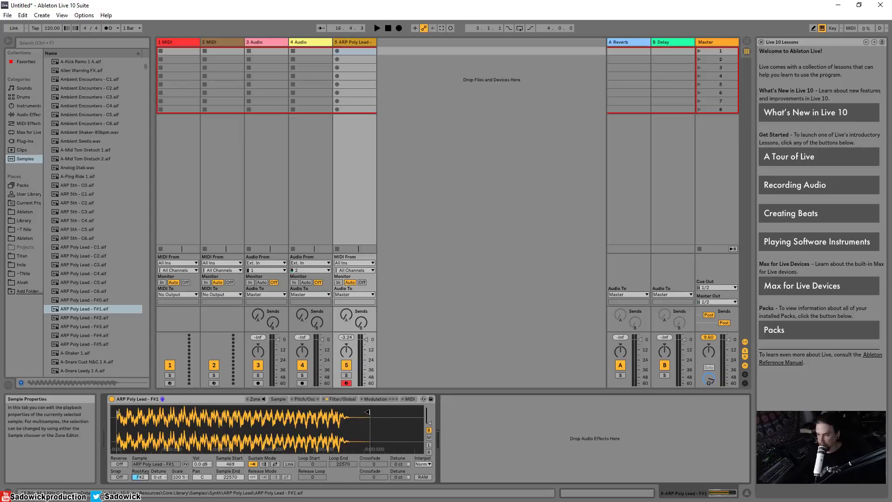
- Move Sample End to 19699, then loop 2710 to 18728 in Sustain Mode, set to Back-and-Forth
left_click_drag(369, 412, 334, 412)
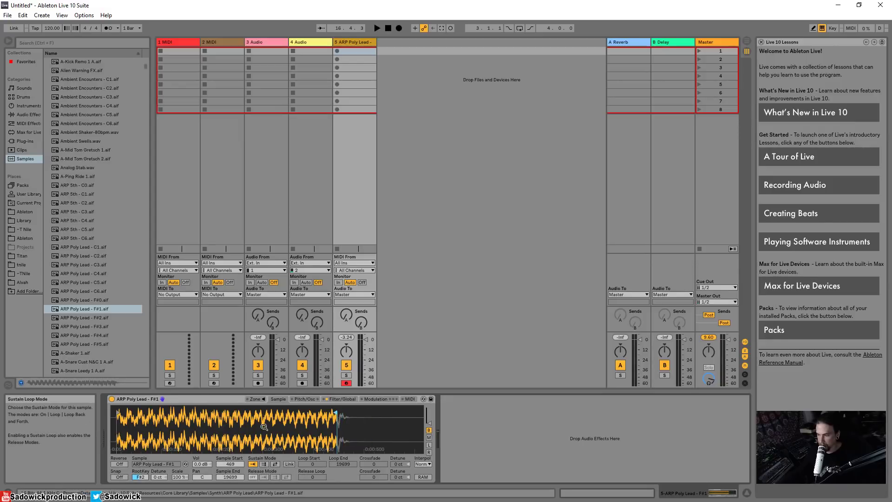
left_click(264, 465)
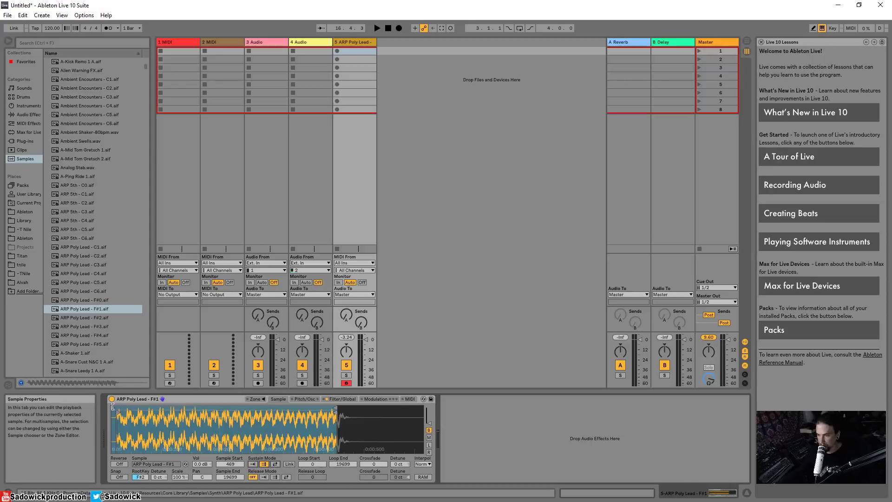
left_click_drag(114, 407, 151, 408)
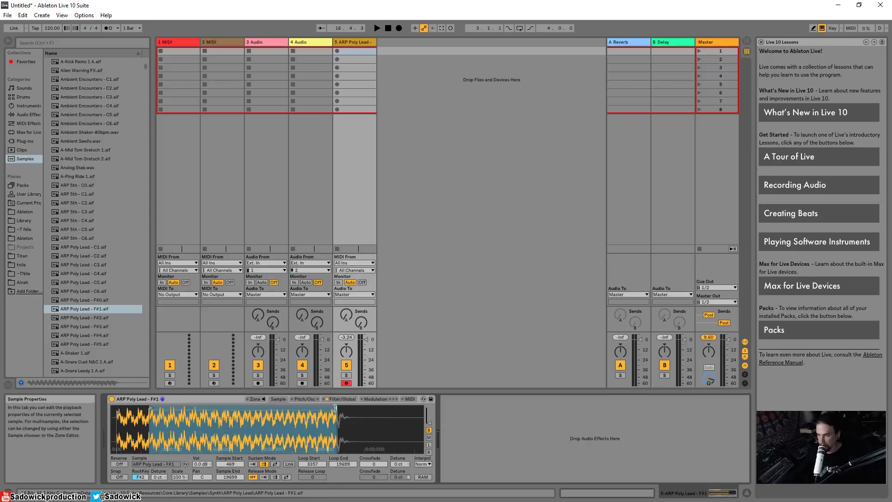
left_click_drag(336, 408, 326, 408)
left_click_drag(153, 408, 145, 408)
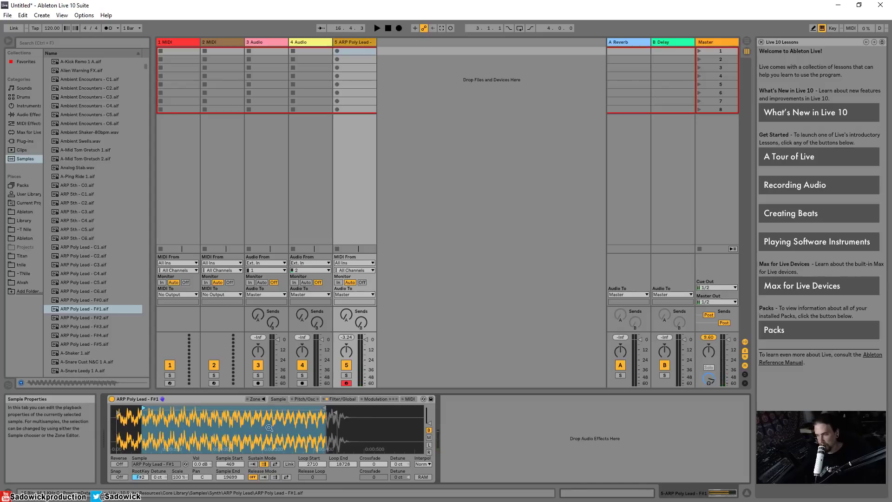
left_click(276, 465)
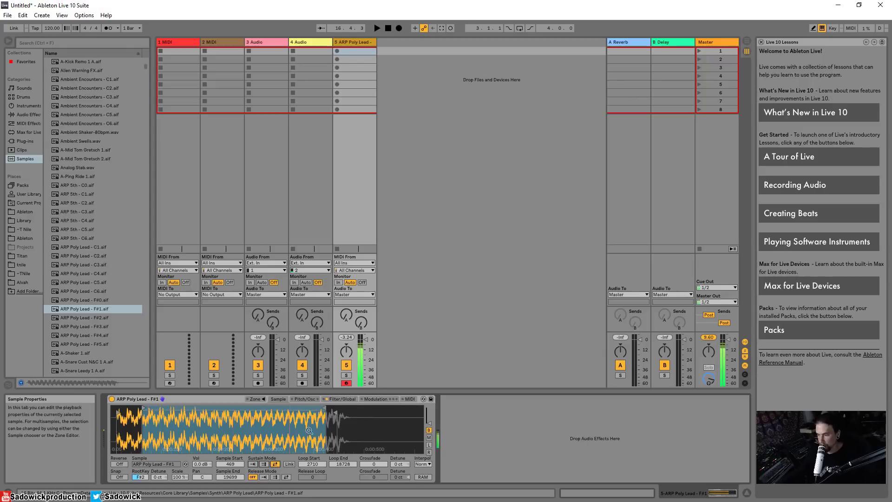
- Set the loop start to 4409 and the loop end to 17593, and raise the crossfade to 2294
scroll(328, 408, "up", 5)
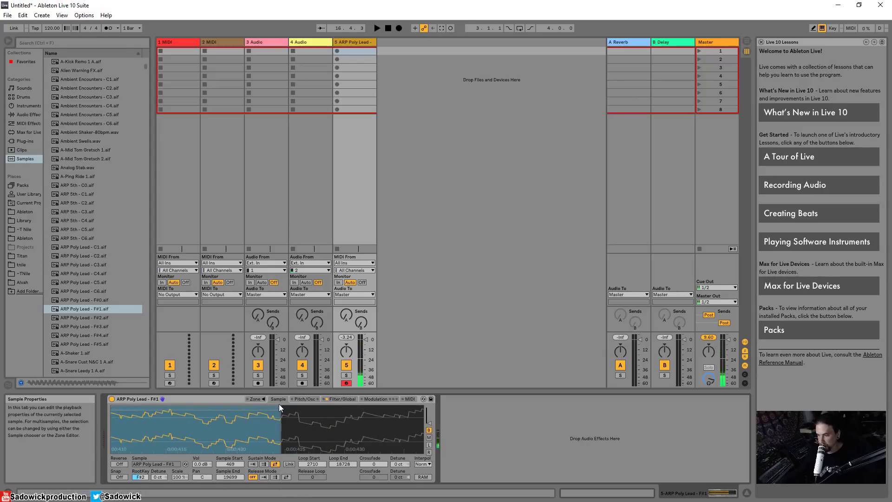
scroll(306, 424, "down", 5)
mouse_move(300, 408)
left_mouse_down()
mouse_move(339, 407)
mouse_move(312, 413)
left_mouse_up()
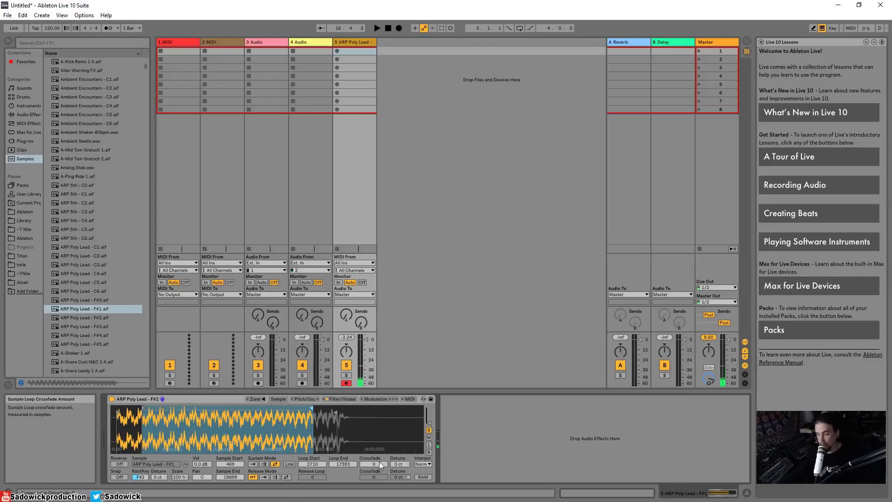
left_click_drag(379, 462, 379, 416)
left_click_drag(143, 405, 161, 405)
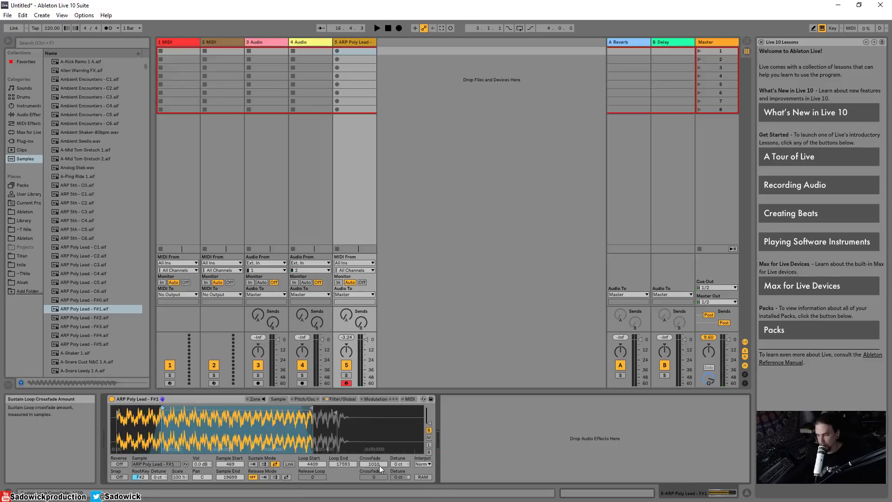
left_click_drag(379, 465, 380, 451)
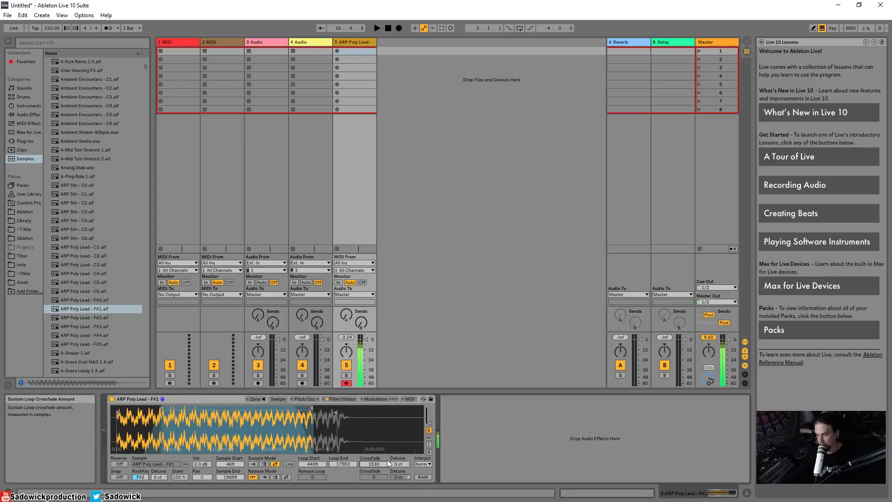
left_click_drag(387, 460, 387, 427)
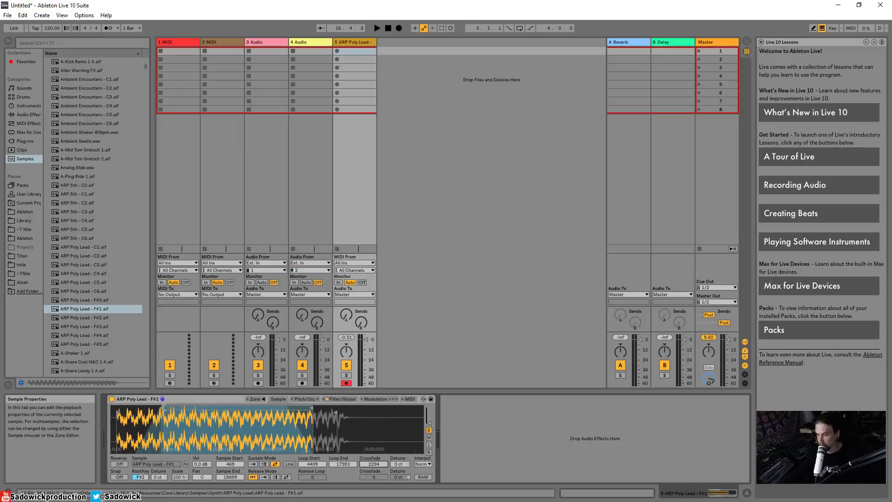
- Narrow the loop to 7119–13063 and move Sample Start up to 7119
left_click_drag(163, 408, 195, 408)
left_click_drag(311, 408, 259, 408)
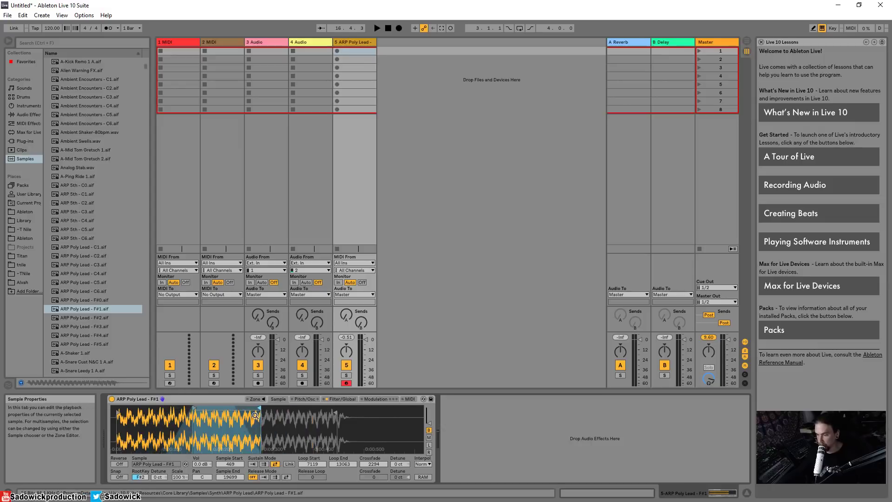
left_click_drag(121, 413, 198, 414)
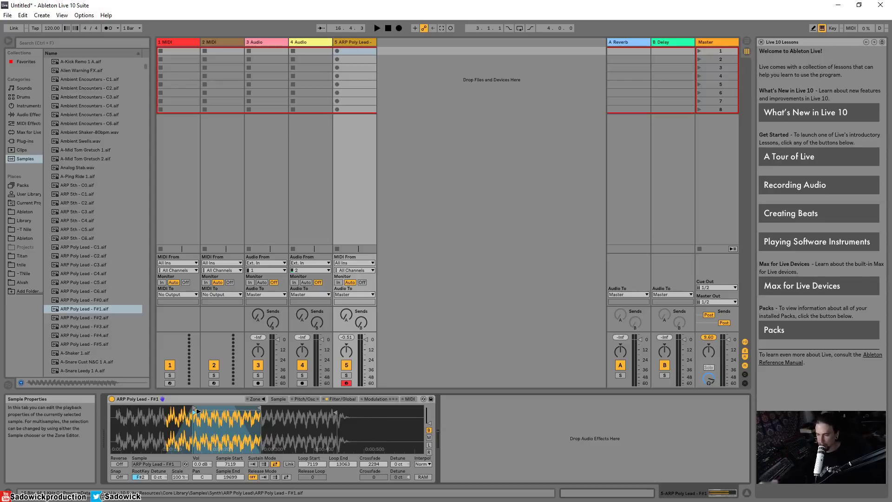
- Convert the Sampler back to Simpler, which now shows Multisample Mode
right_click(215, 399)
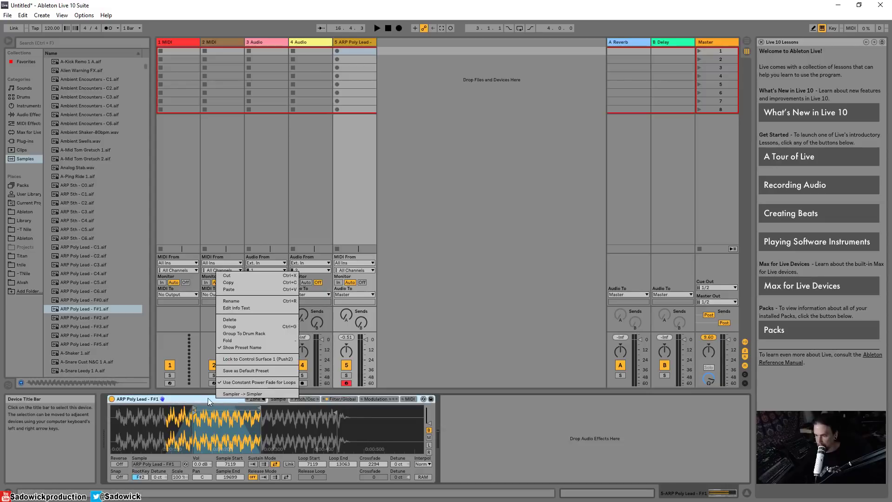
left_click(231, 394)
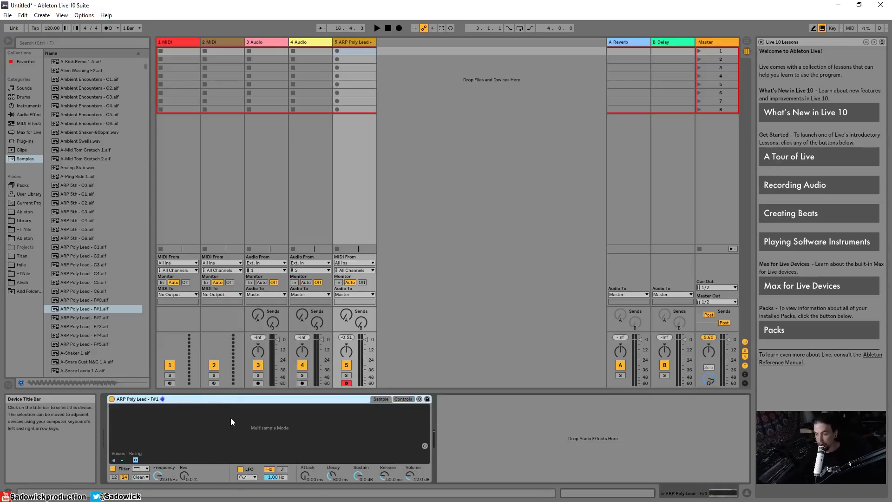